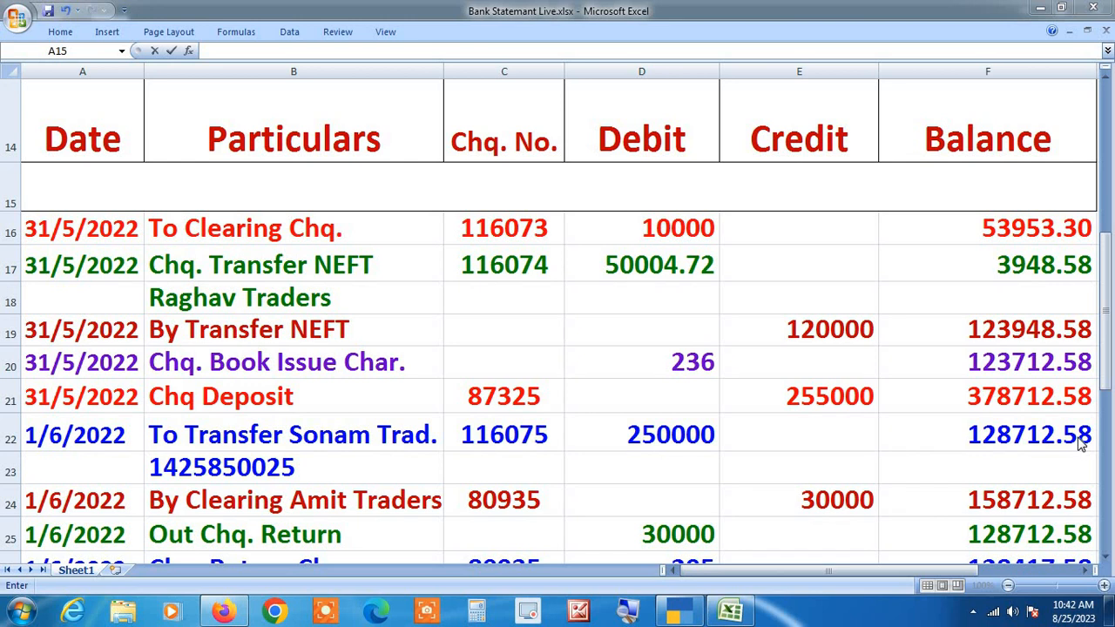
# Switch to TallyPrime and start a payment voucher dated 1-Feb-24 with STATE BANK OF INDIA as the account.
pyautogui.click(1041, 9)
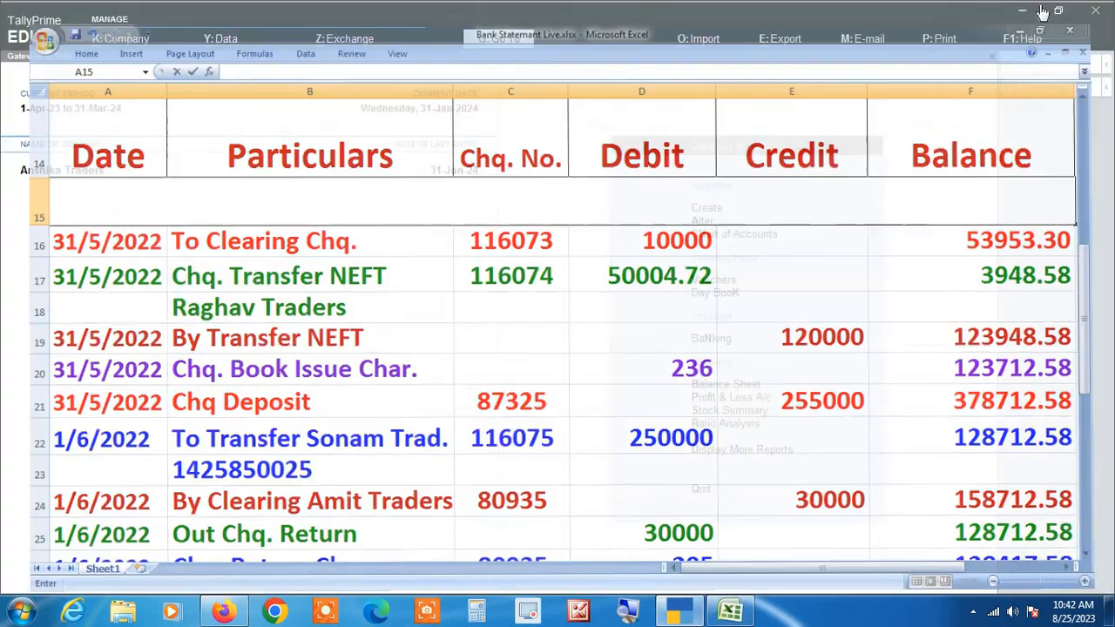
pyautogui.press('Return')
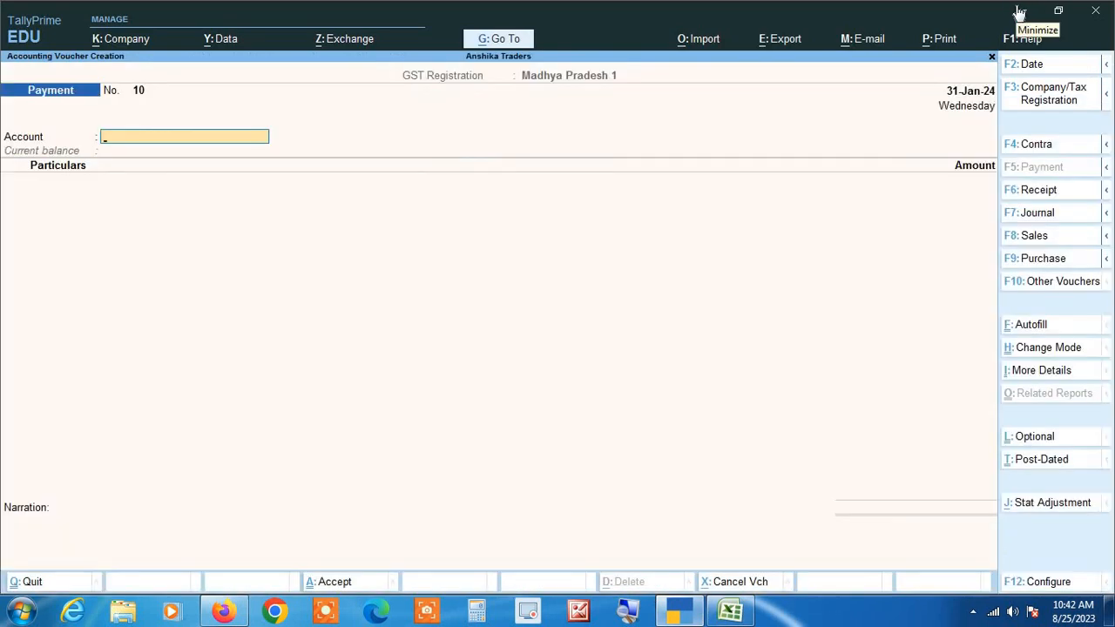
pyautogui.press('F2')
pyautogui.write('1-2')
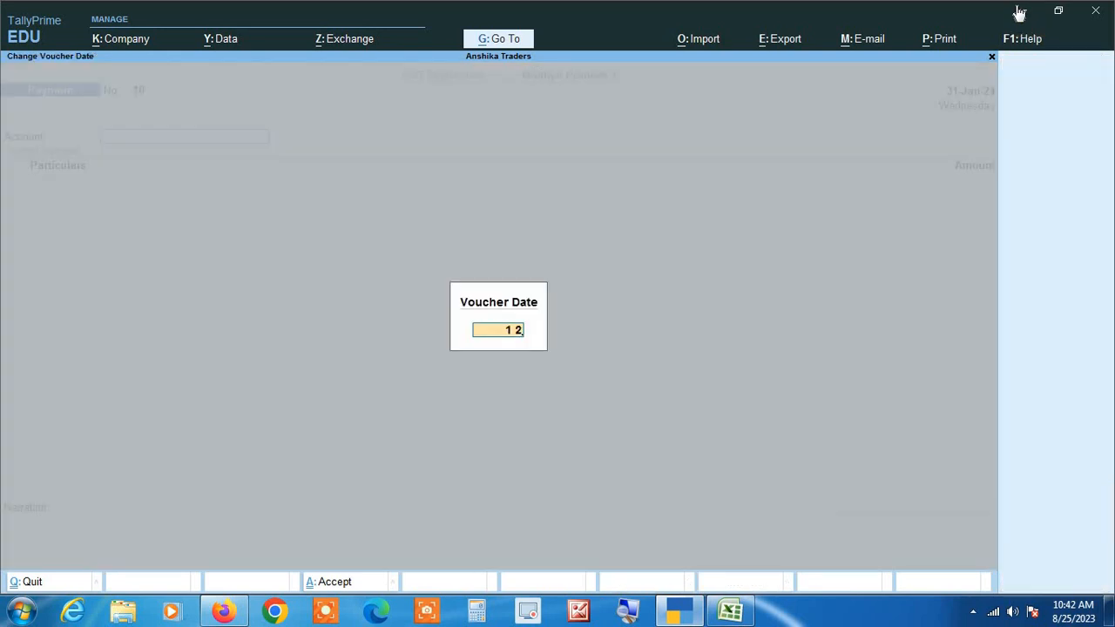
pyautogui.press('Return')
pyautogui.write('St')
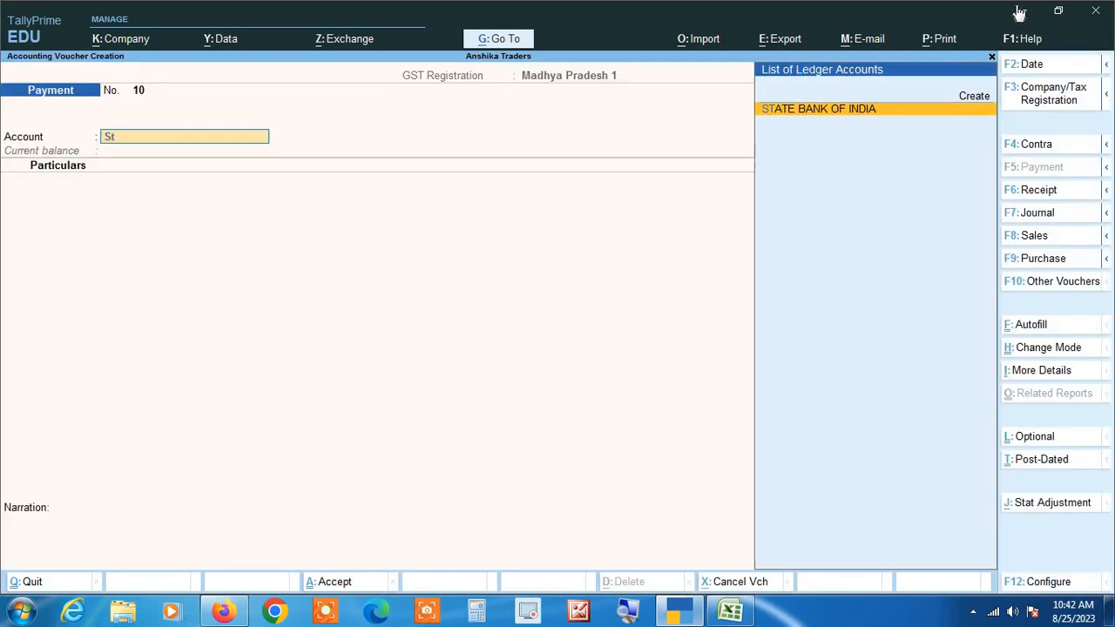
pyautogui.press('Return')
pyautogui.press('Return')
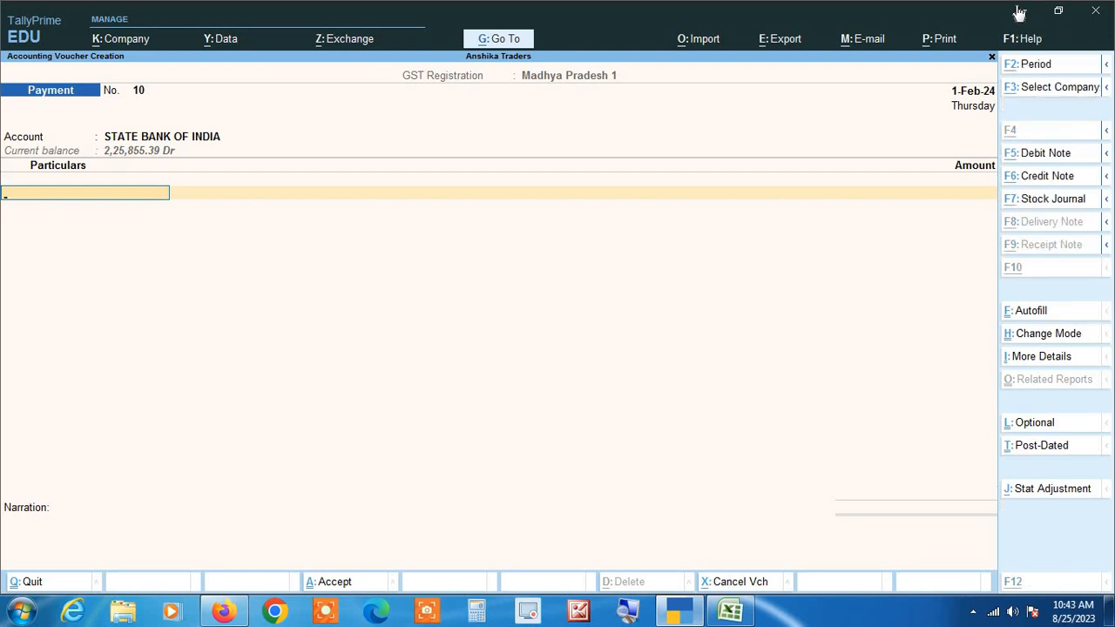
# Create a ledger named To Be Confirm under the Suspense A/c group for the voucher's particulars.
pyautogui.hotkey('alt', 'c')
pyautogui.write('To Be Confirm')
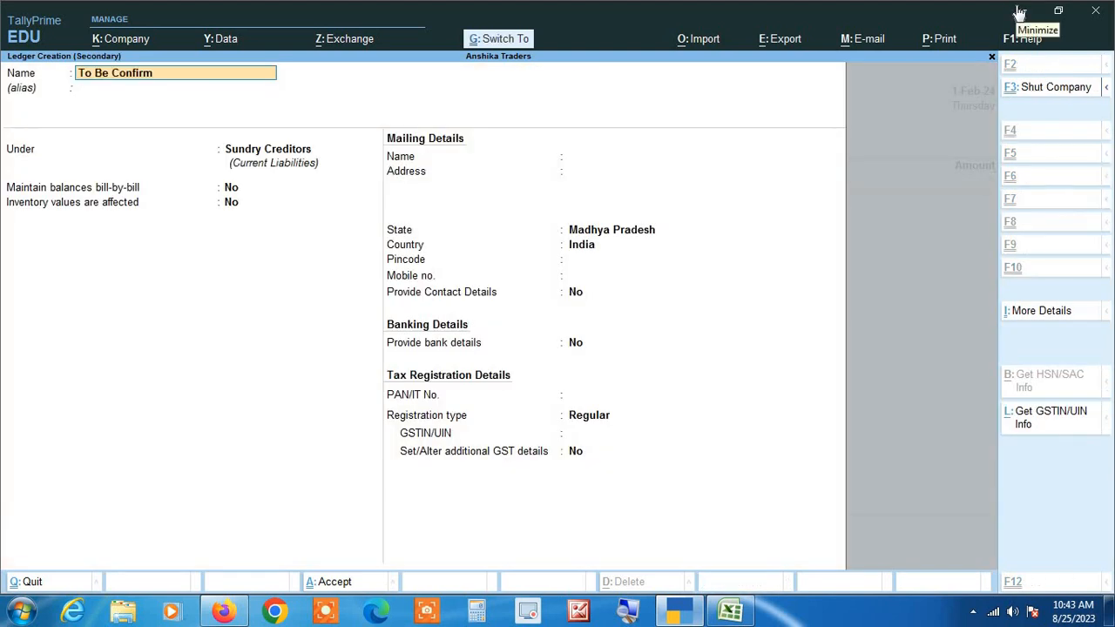
pyautogui.press('Return')
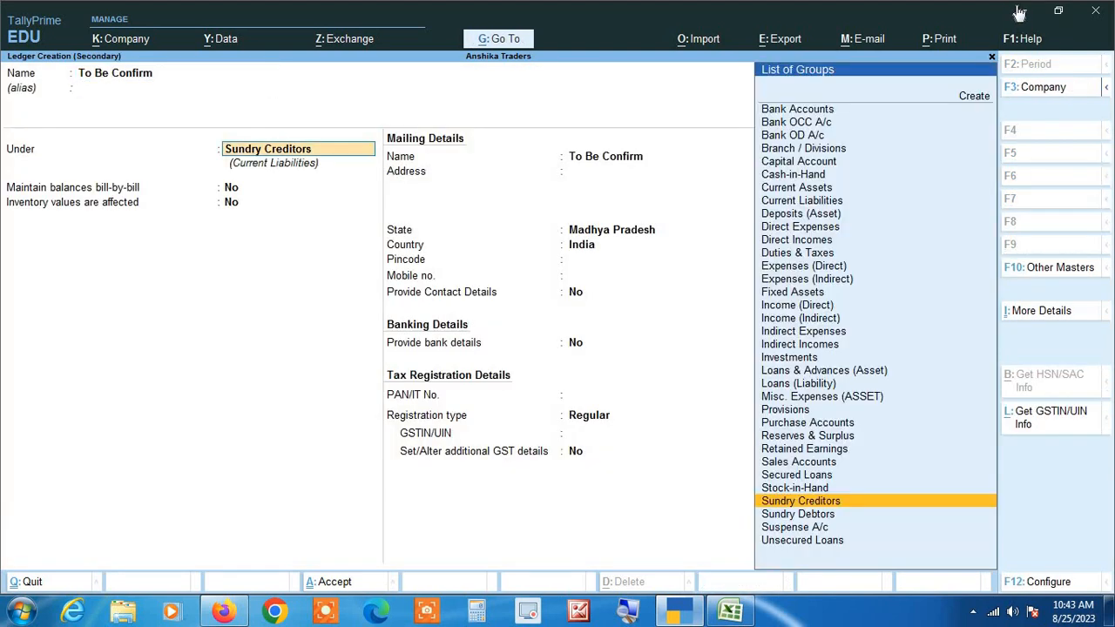
pyautogui.write('Su')
pyautogui.press('Down')
pyautogui.press('Down')
pyautogui.press('Down')
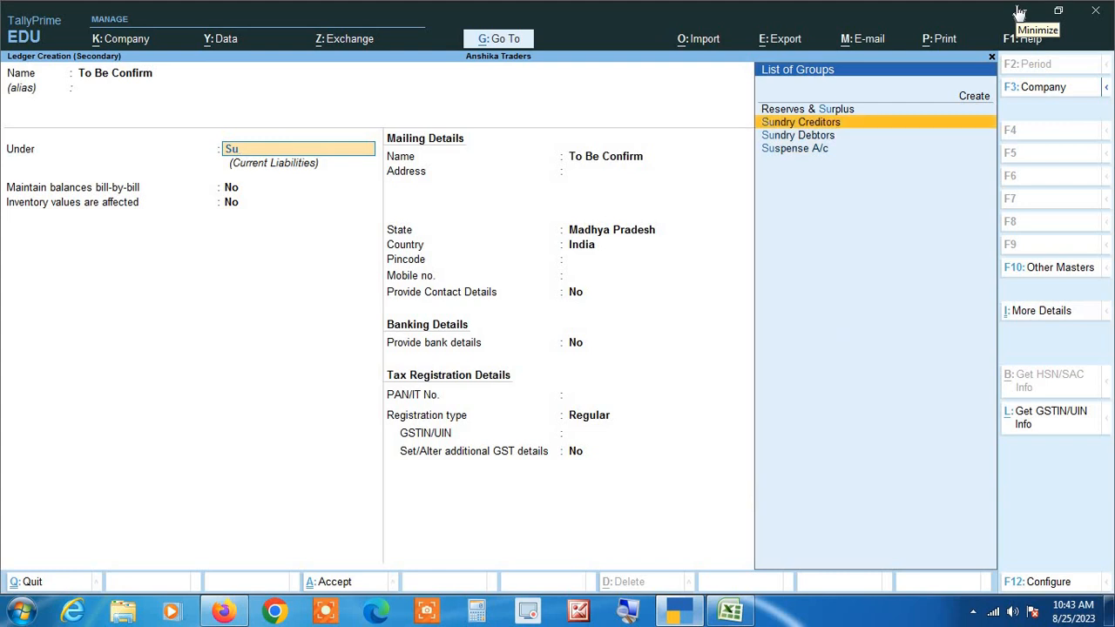
pyautogui.press('Return')
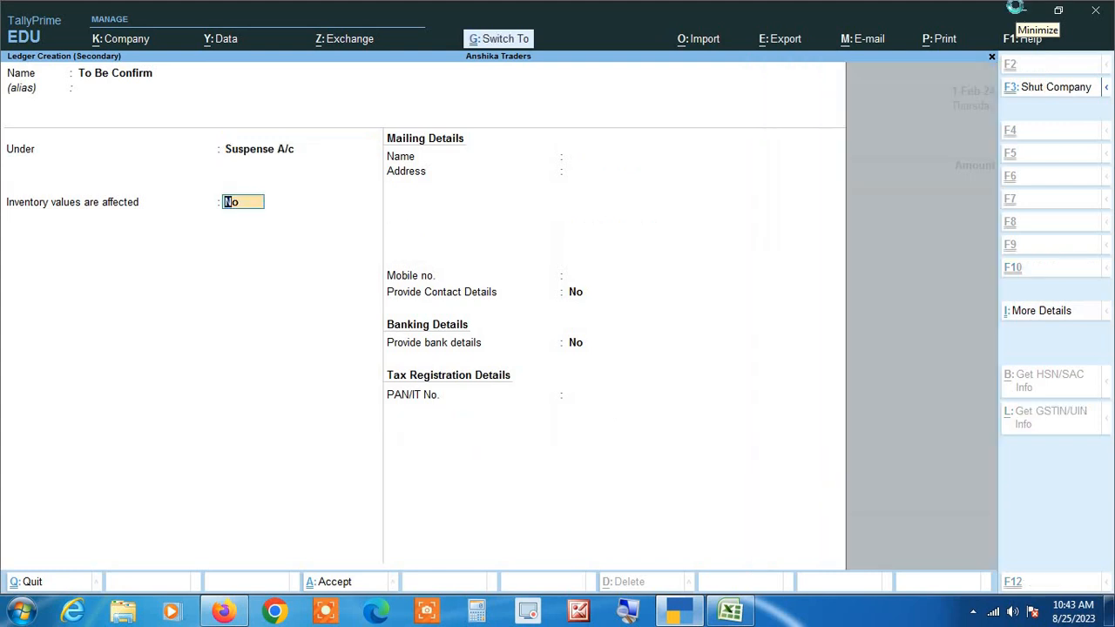
pyautogui.hotkey('ctrl', 'a')
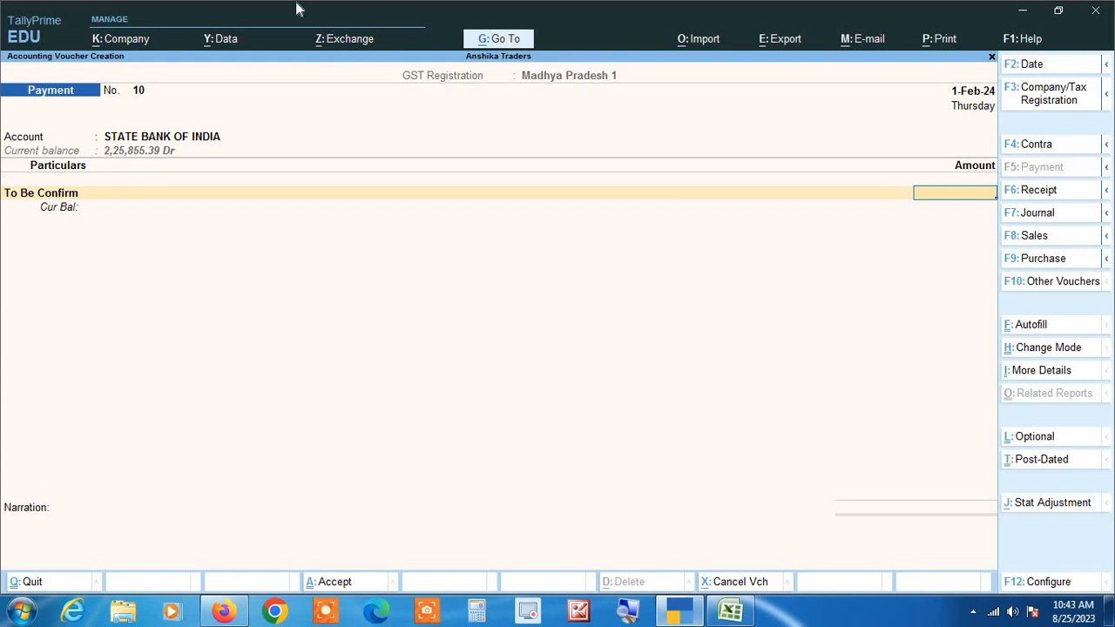
# Enter 1,20,000 as the payment amount for To Be Confirm and proceed to the bank allocation.
pyautogui.write('1,20,00')
pyautogui.write('000')
pyautogui.press('Return')
pyautogui.press('Return')
pyautogui.press('Return')
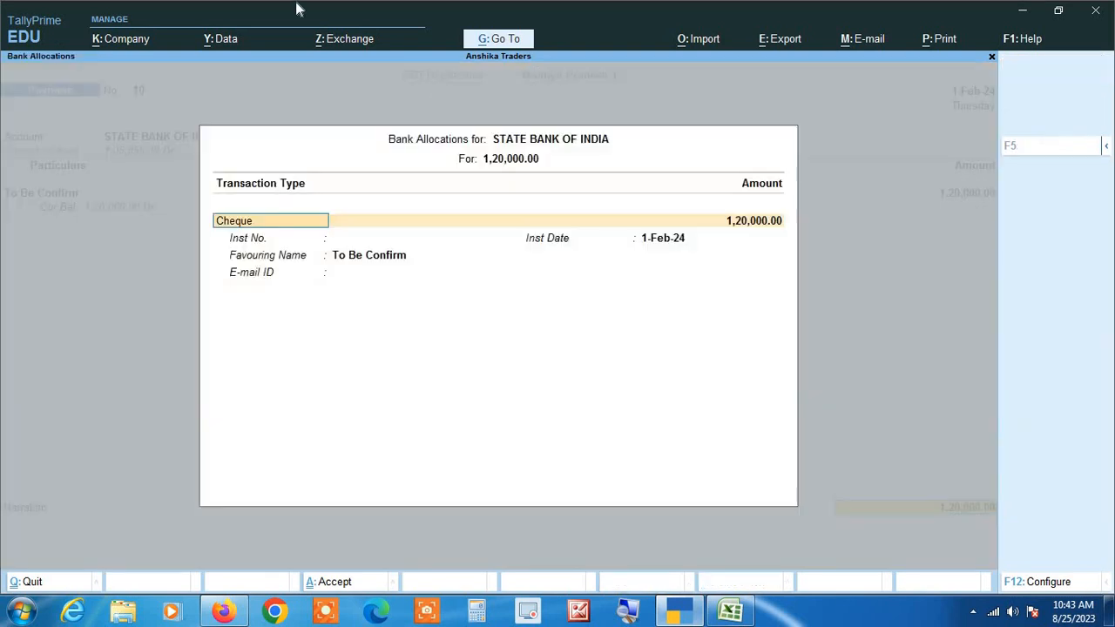
# Allocate the payment as a cheque without an instrument number and save the voucher with a blank narration.
pyautogui.press('Return')
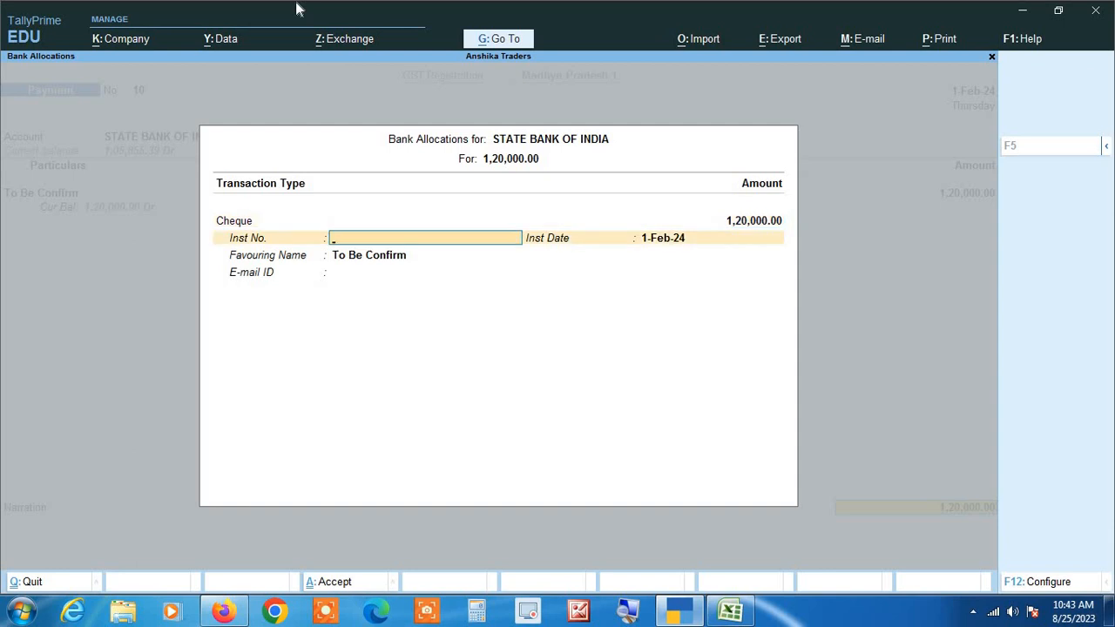
pyautogui.press('Return')
pyautogui.press('Return')
pyautogui.press('Return')
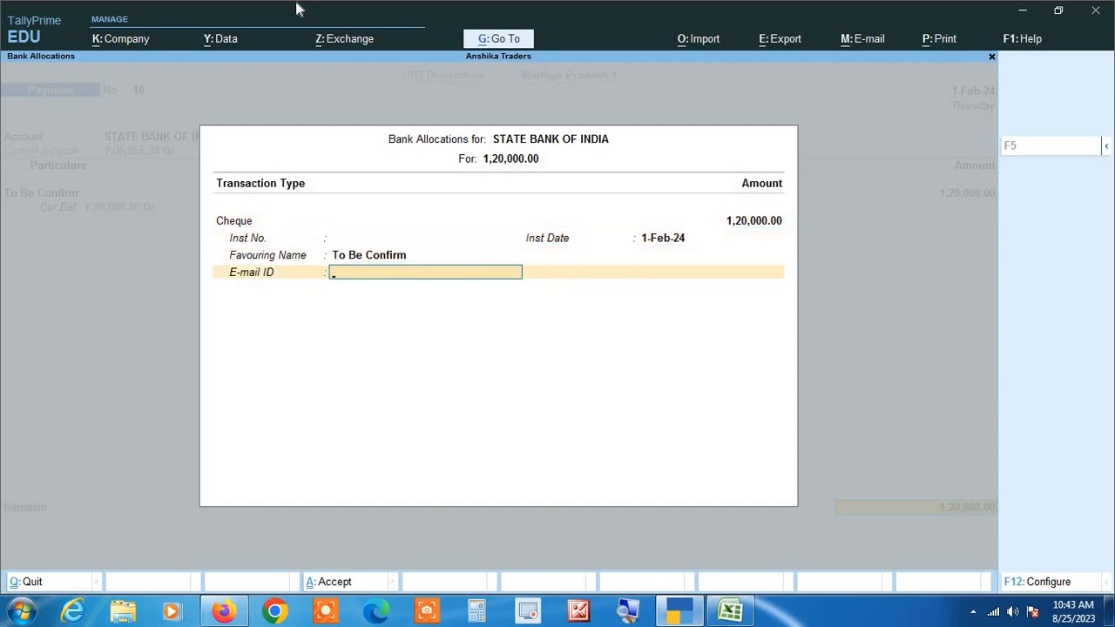
pyautogui.press('Return')
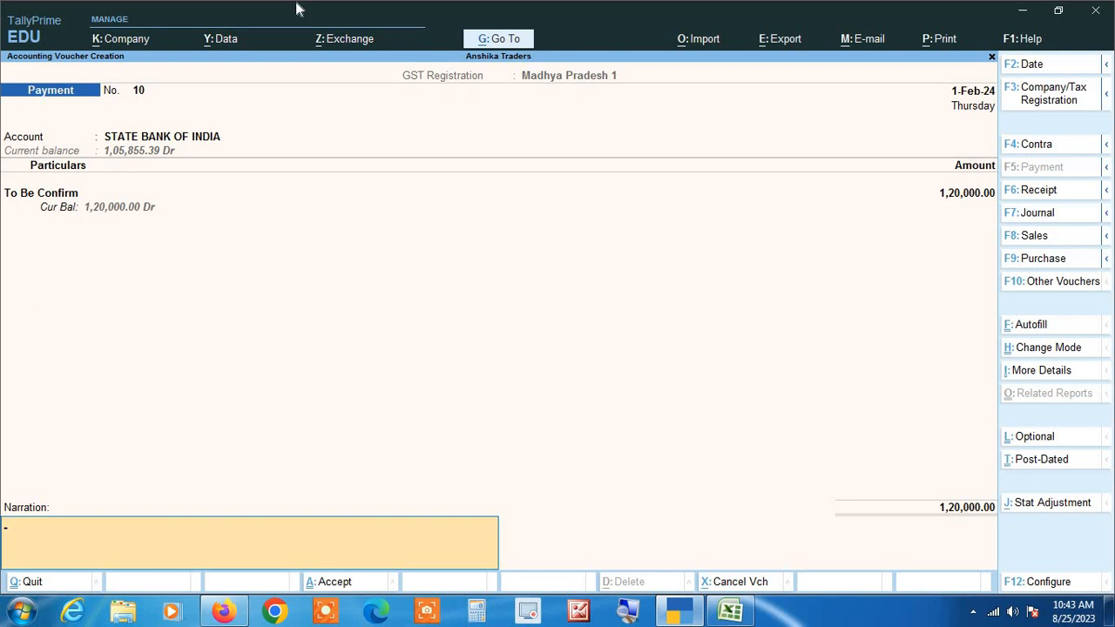
pyautogui.press('Return')
pyautogui.press('Return')
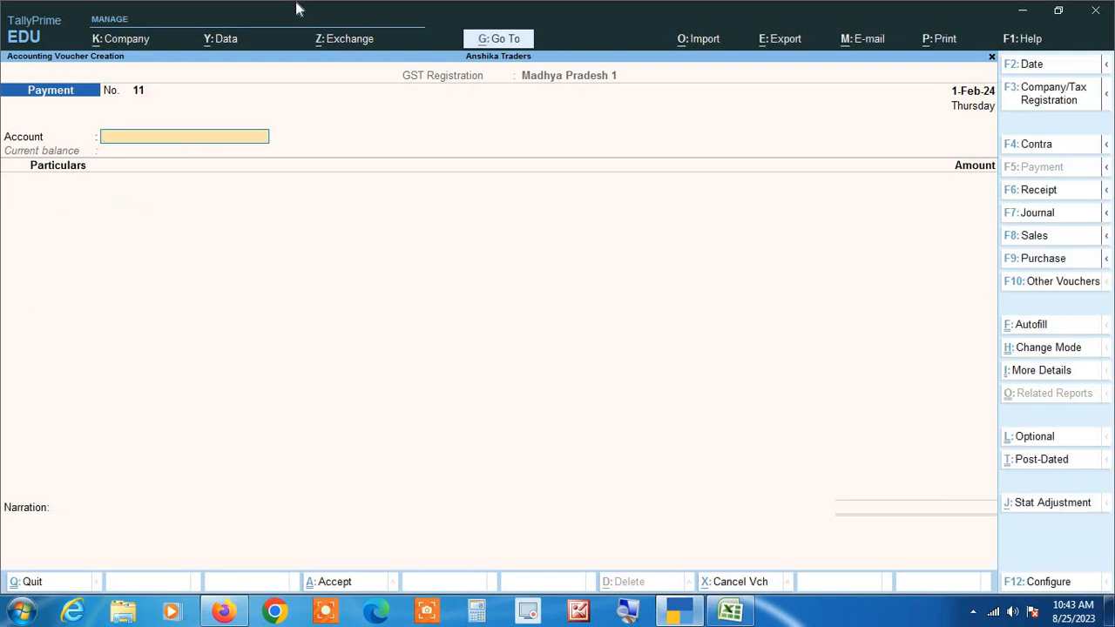
# Start a receipt voucher dated 2-Feb-24 with IDBI Bank A/C as the account.
pyautogui.press('F6')
pyautogui.press('F2')
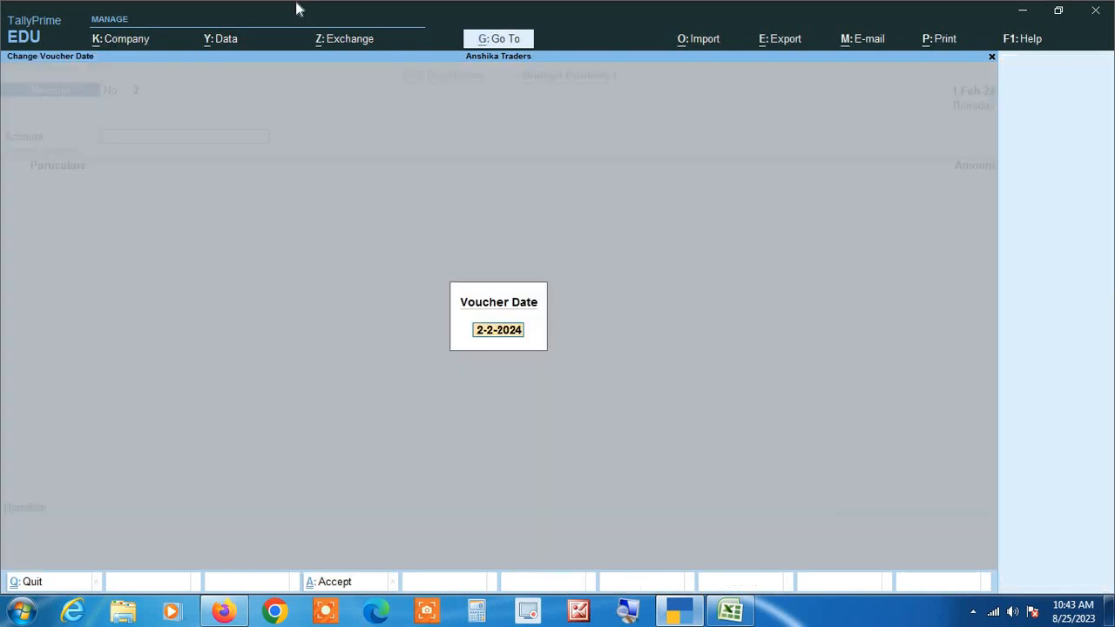
pyautogui.write('2')
pyautogui.press('Return')
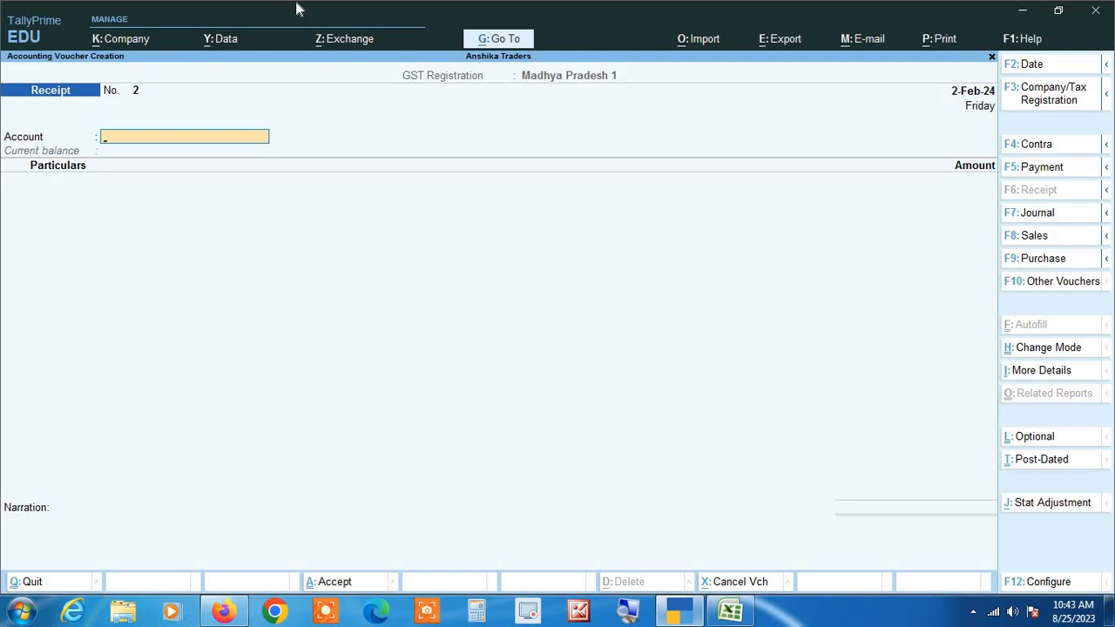
pyautogui.write('id')
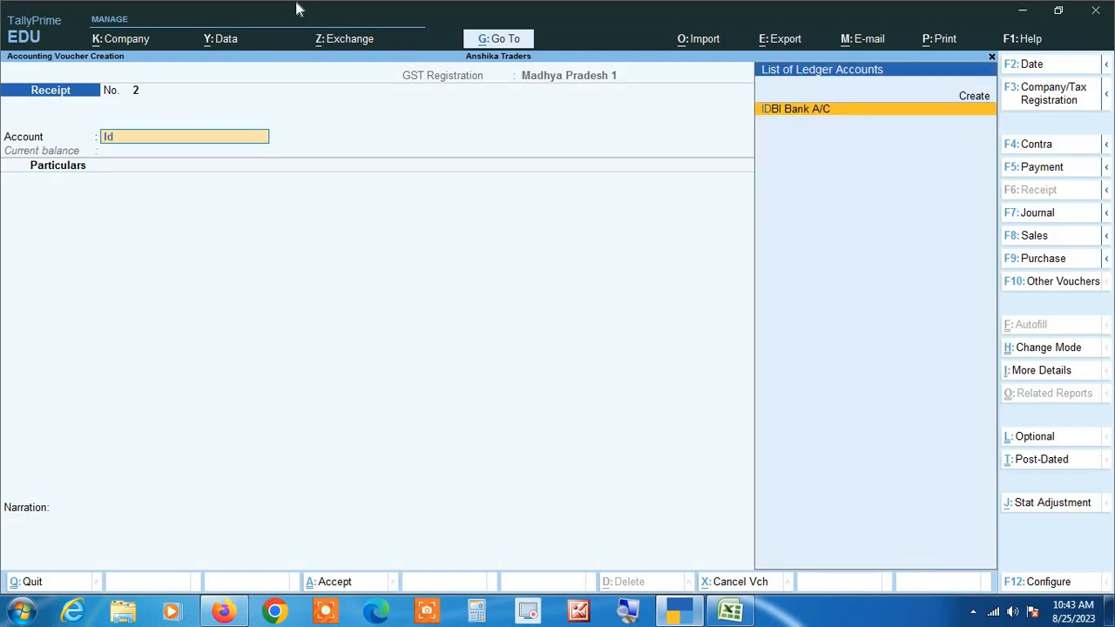
pyautogui.press('Return')
pyautogui.hotkey('ctrl', 'a')
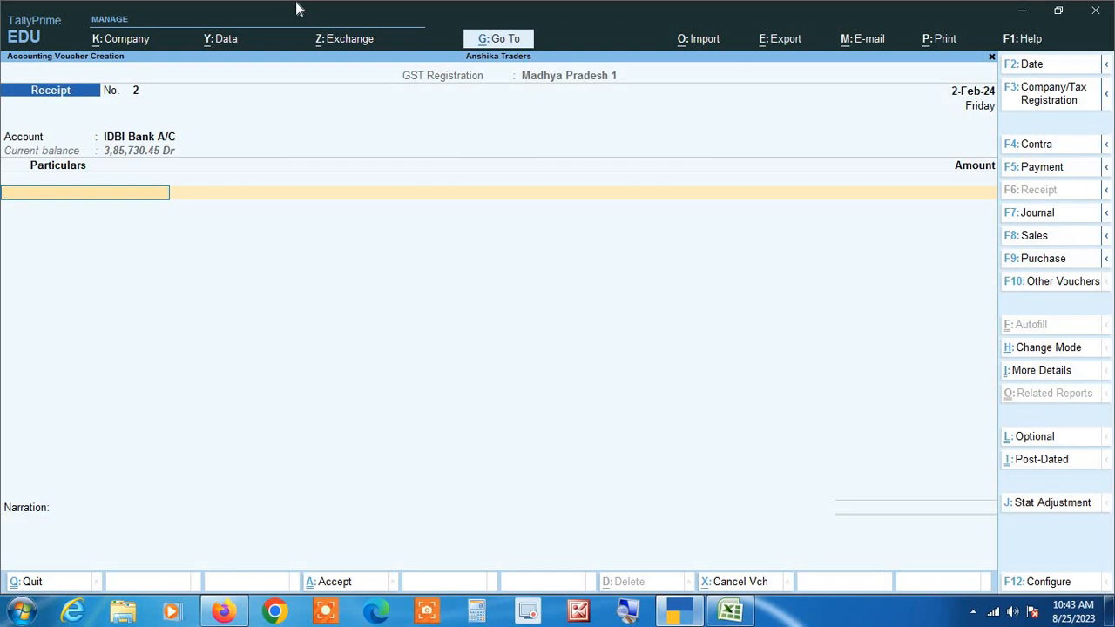
# Add To Be Confirm to the receipt's particulars with an amount of 80,000 and end the list.
pyautogui.write('to')
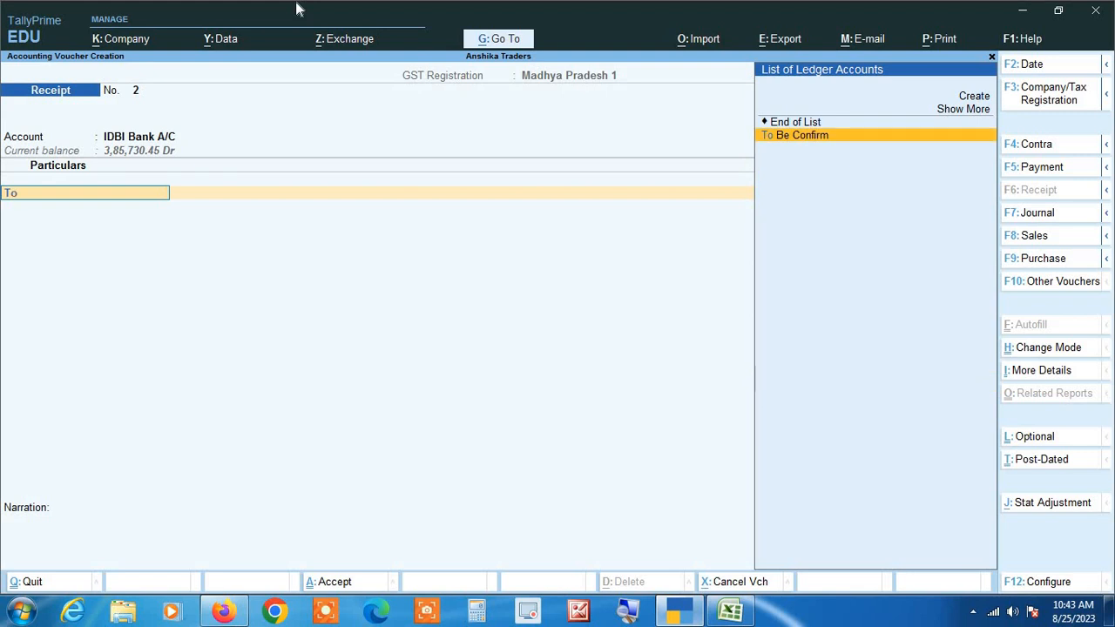
pyautogui.press('Return')
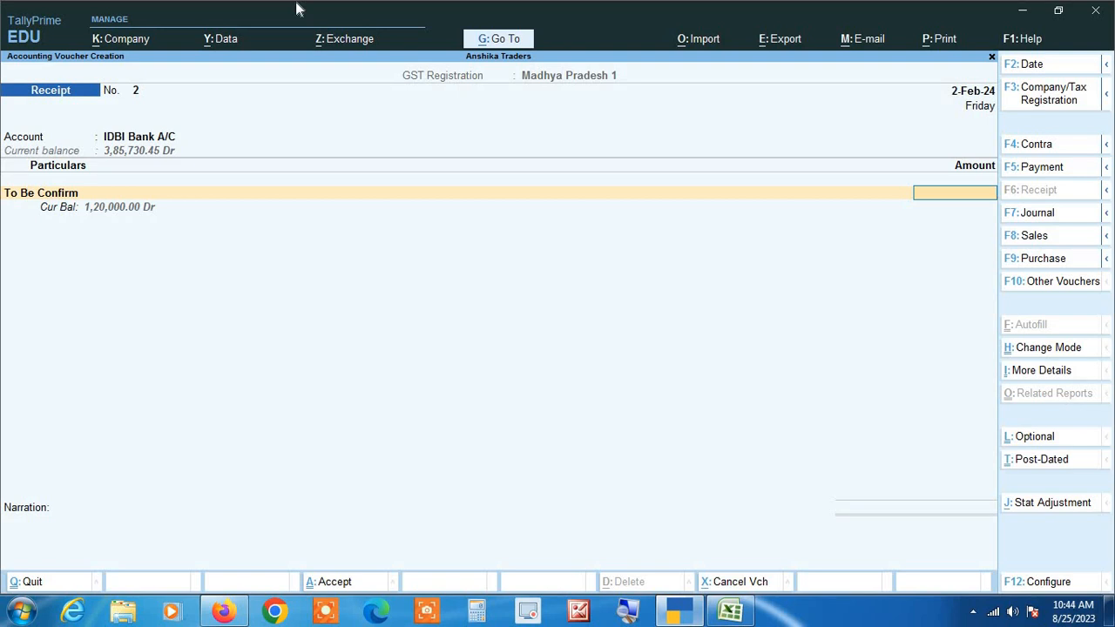
pyautogui.write('80000')
pyautogui.press('Return')
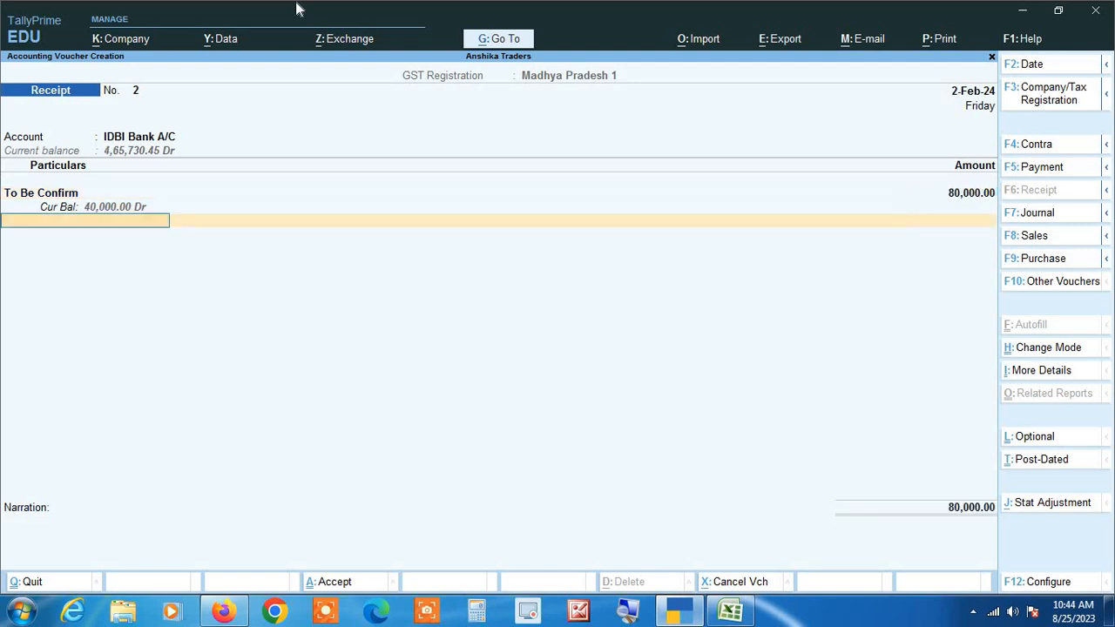
pyautogui.press('Return')
pyautogui.press('Return')
# Allocate the receipt as Cheque/DD with instrument number 002586 and bank name Not Applicable, and save the voucher.
pyautogui.press('Return')
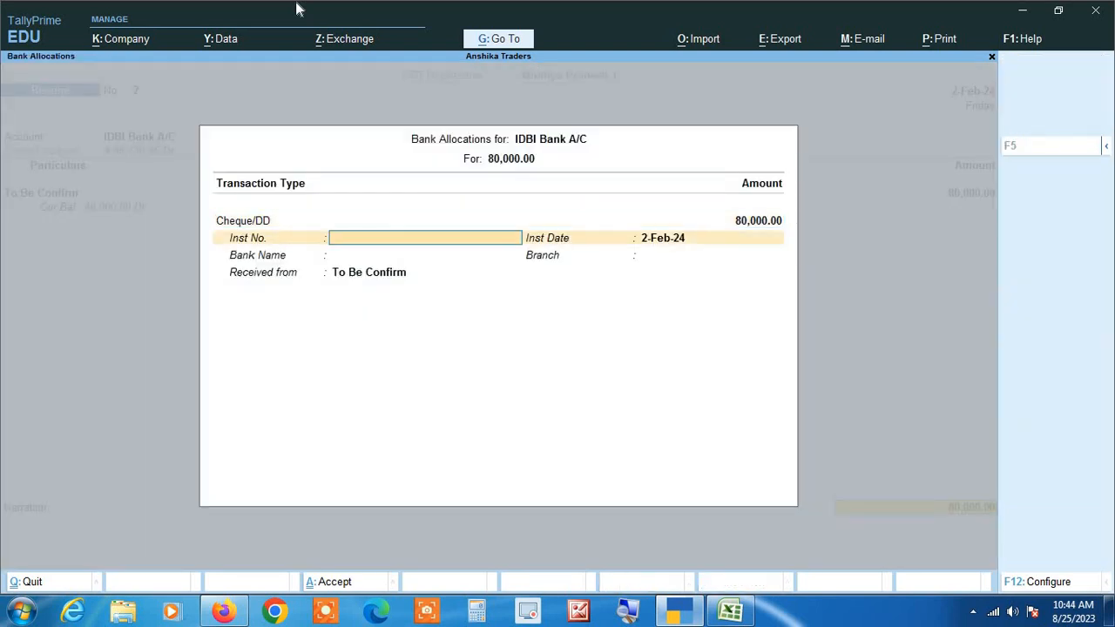
pyautogui.write('002586')
pyautogui.press('Return')
pyautogui.press('Return')
pyautogui.press('Return')
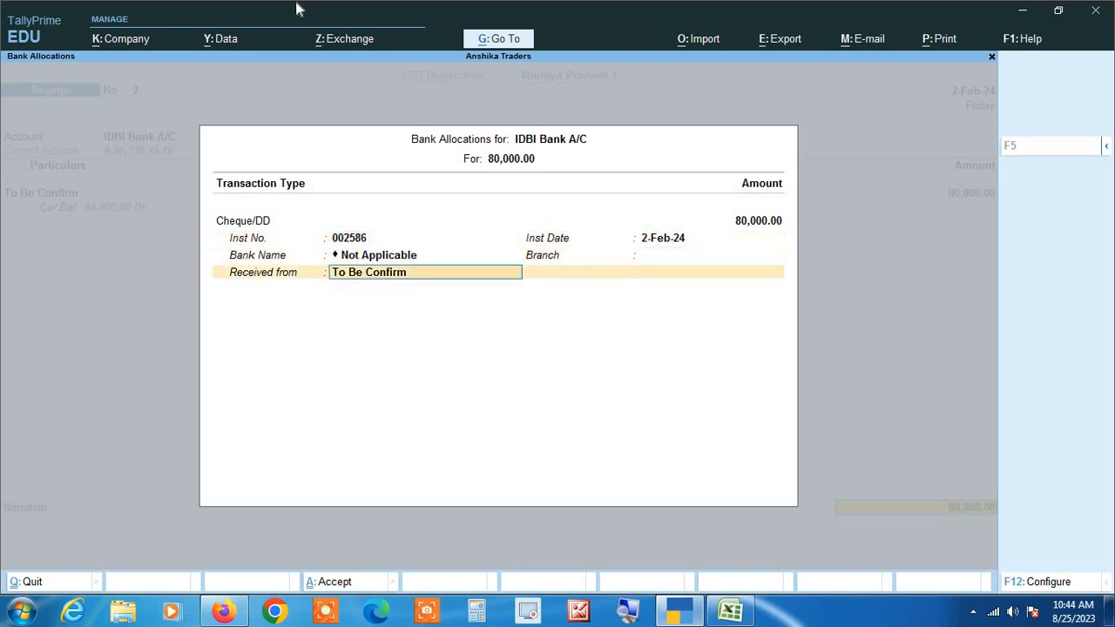
pyautogui.press('Return')
pyautogui.press('Return')
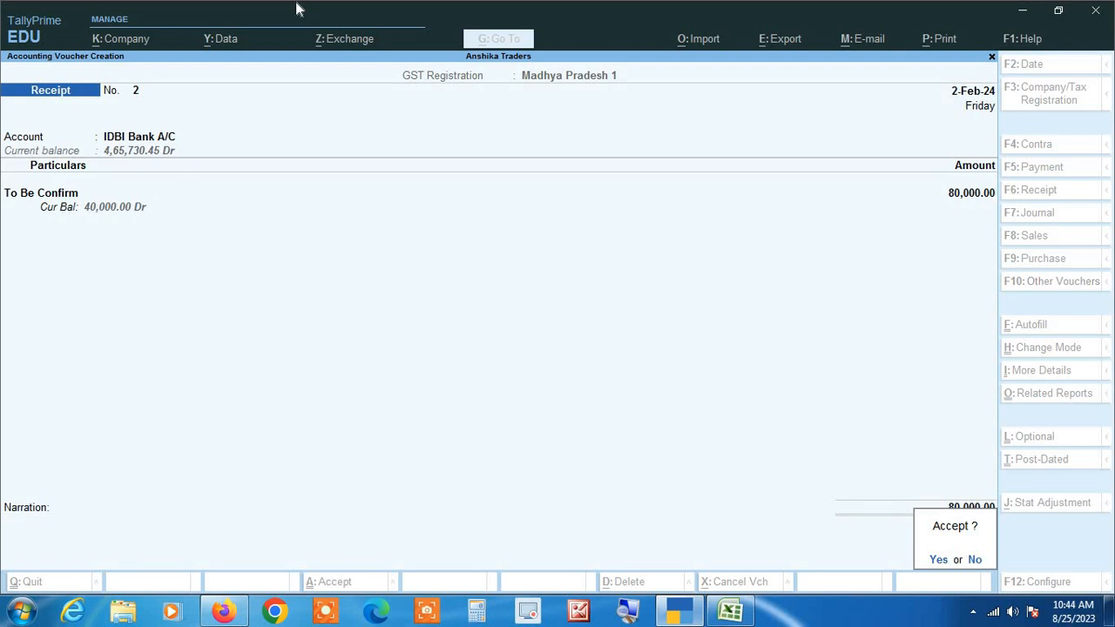
pyautogui.press('Return')
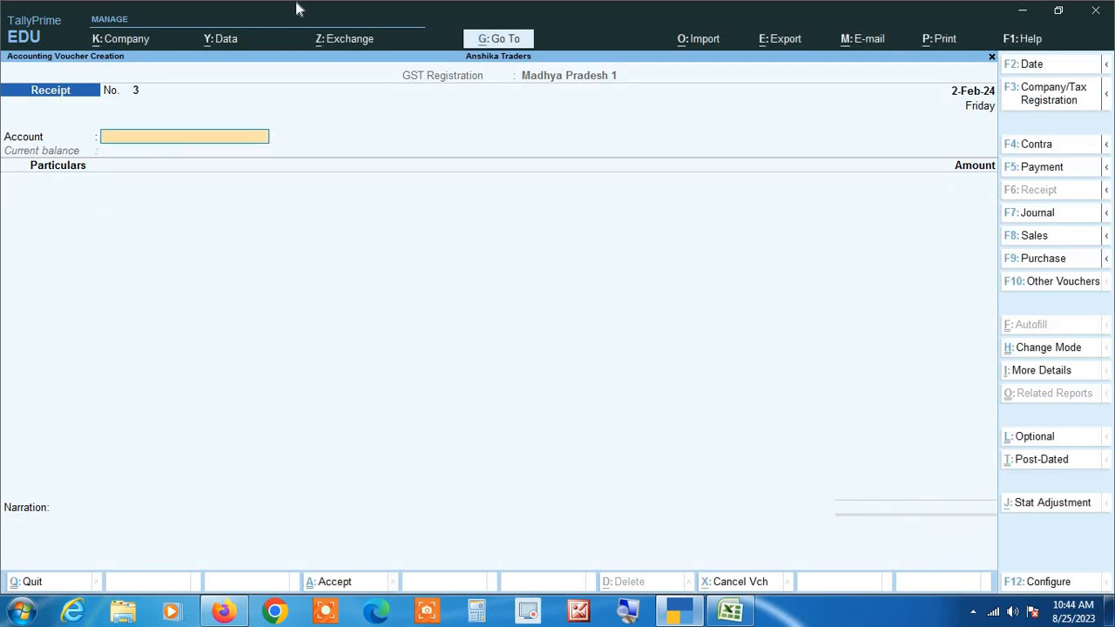
# Leave voucher entry and open the Account Books reports.
pyautogui.press('Escape')
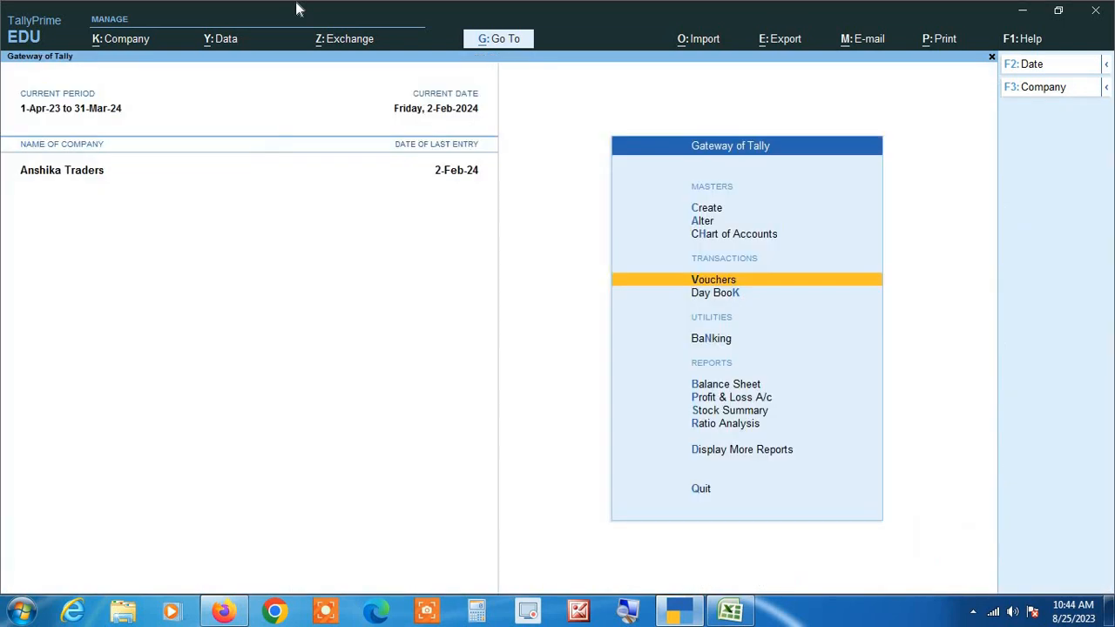
pyautogui.press('Down')
pyautogui.press('Down')
pyautogui.press('Down')
pyautogui.press('Down')
pyautogui.press('Down')
pyautogui.press('Down')
pyautogui.press('Down')
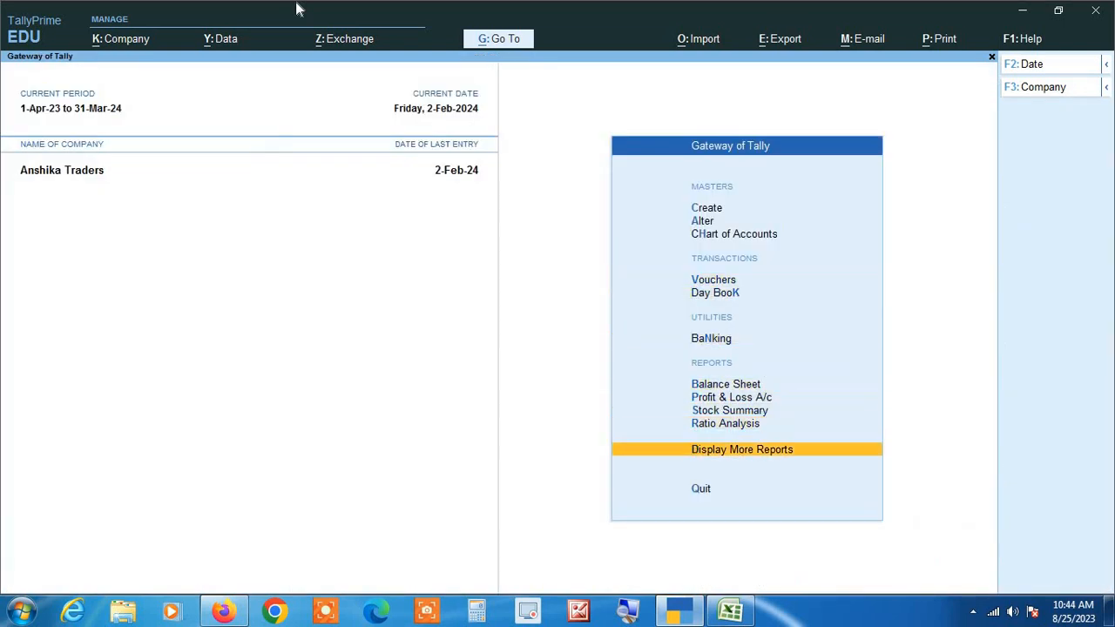
pyautogui.press('Return')
pyautogui.press('Down')
pyautogui.press('Down')
pyautogui.press('Down')
pyautogui.press('Down')
pyautogui.press('Return')
# Open the To Be Confirm ledger report and set its period to 1-Apr-23 to 2-Feb-24.
pyautogui.press('Down')
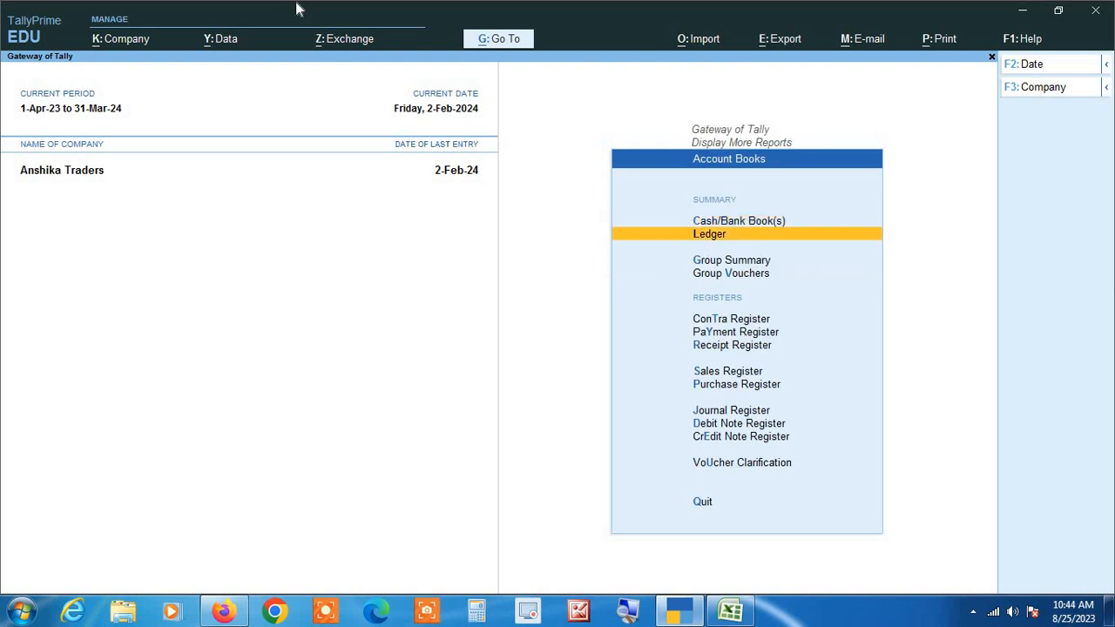
pyautogui.press('Return')
pyautogui.write('Tob')
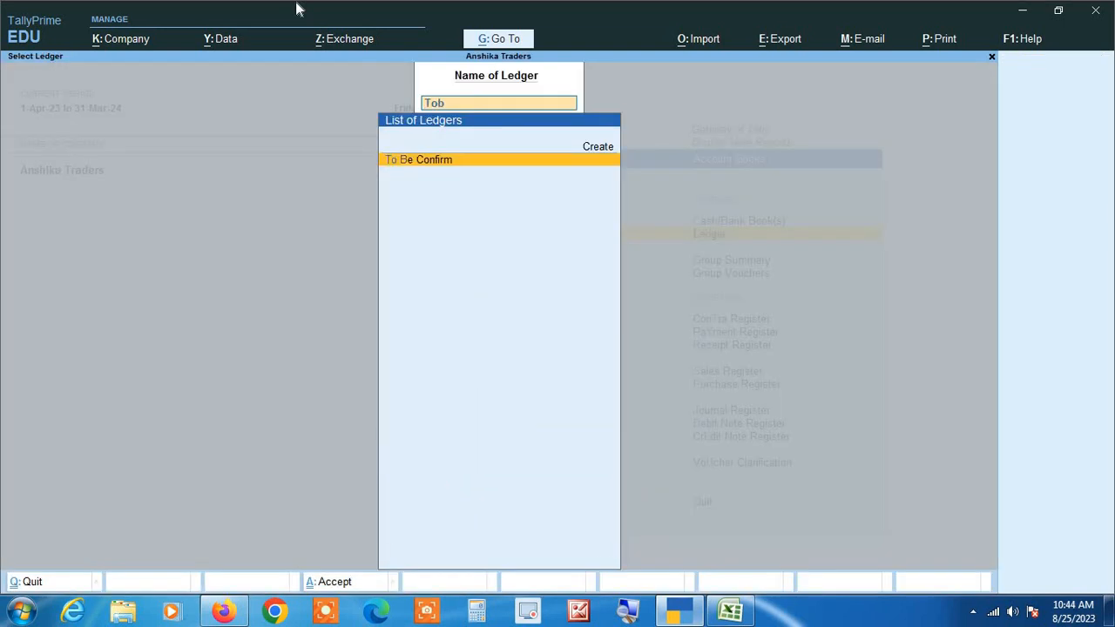
pyautogui.press('Return')
pyautogui.hotkey('alt', 'F2')
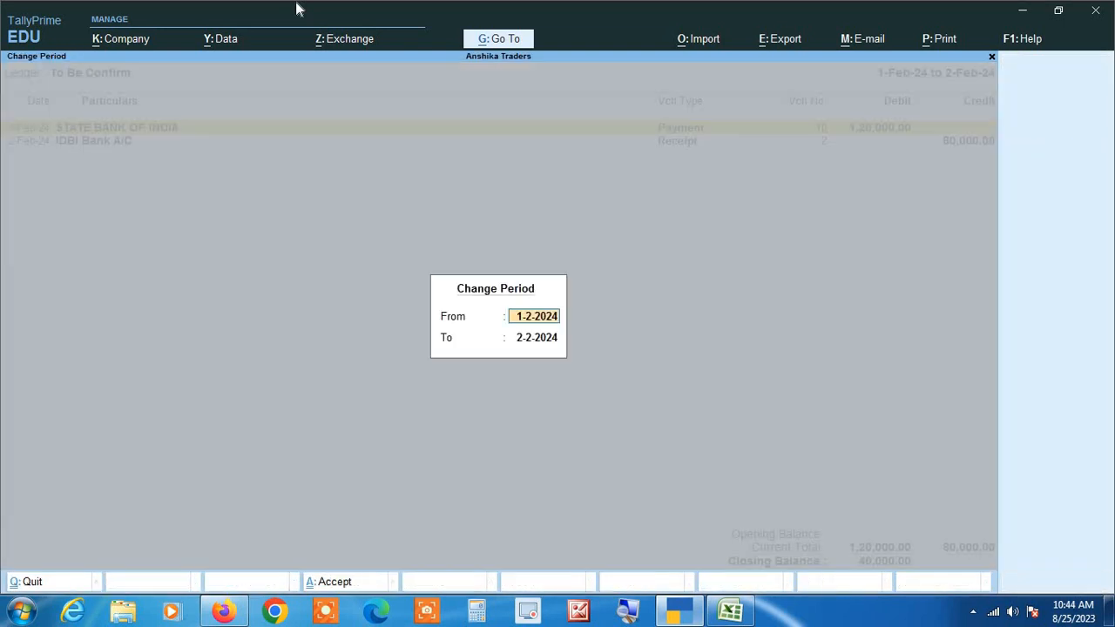
pyautogui.press('Return')
pyautogui.press('Return')
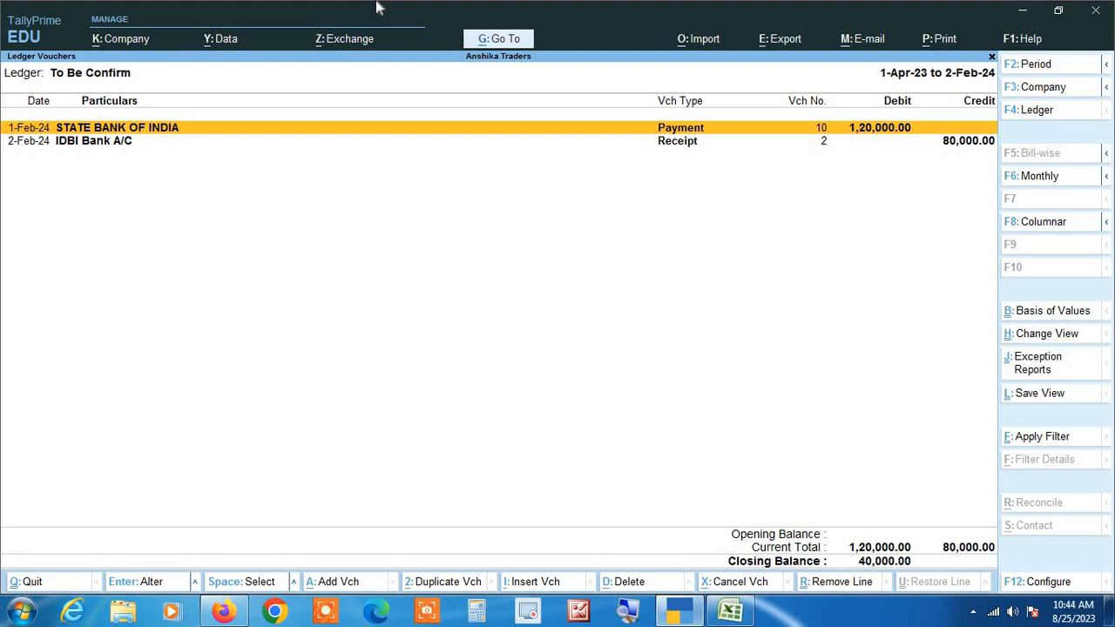
# Open the State Bank of India payment voucher from the ledger report and replace To Be Confirm with Akash Traders, keeping the amount.
pyautogui.press('Return')
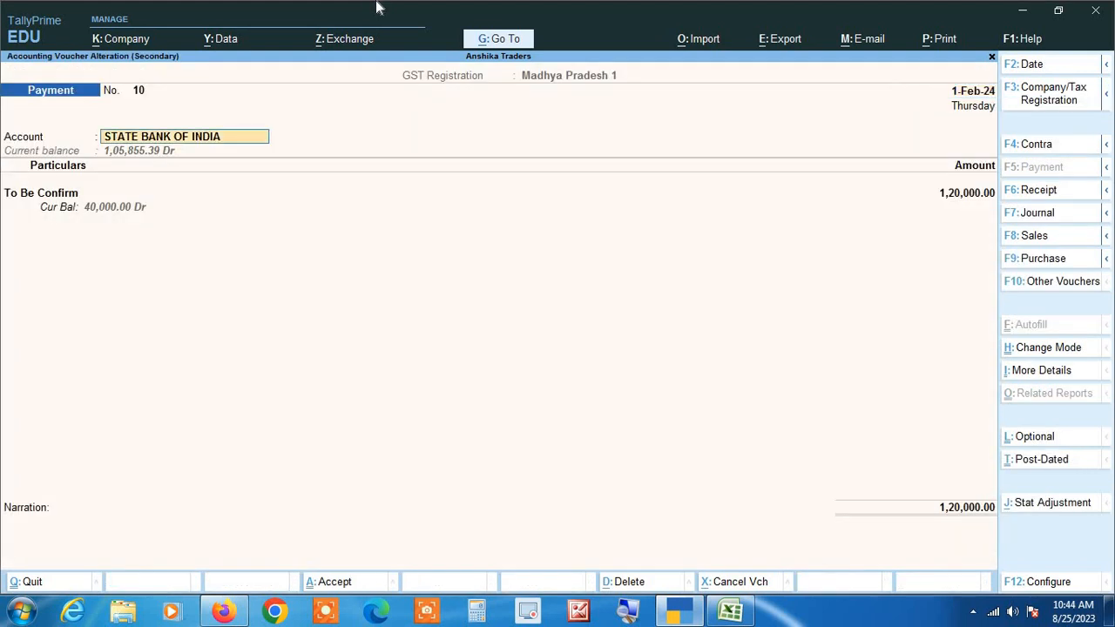
pyautogui.press('Return')
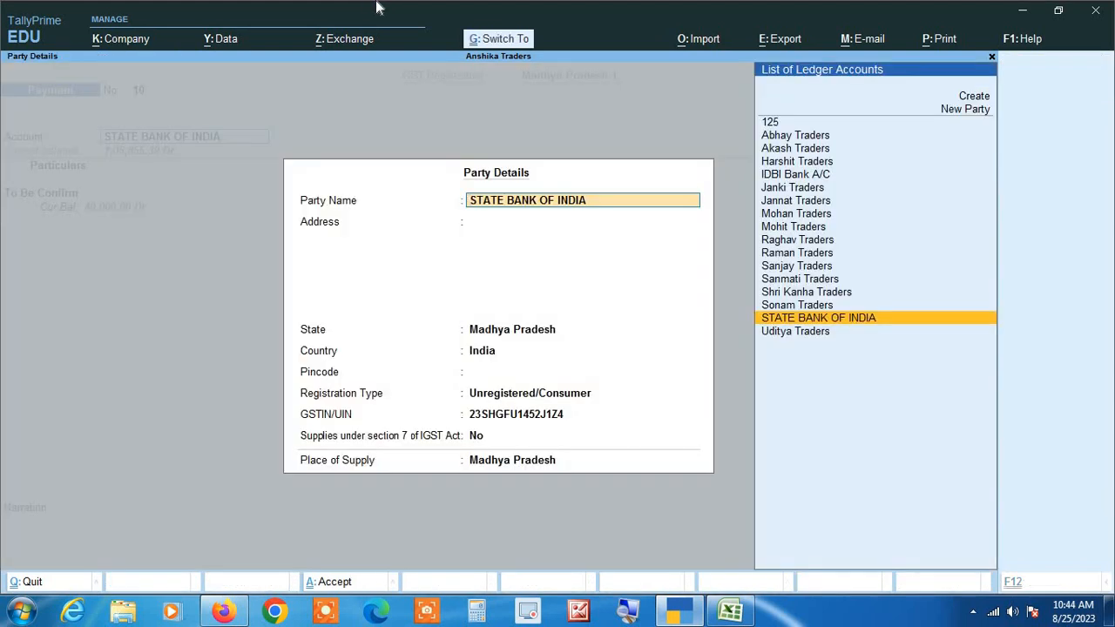
pyautogui.hotkey('ctrl', 'a')
pyautogui.write('Ak')
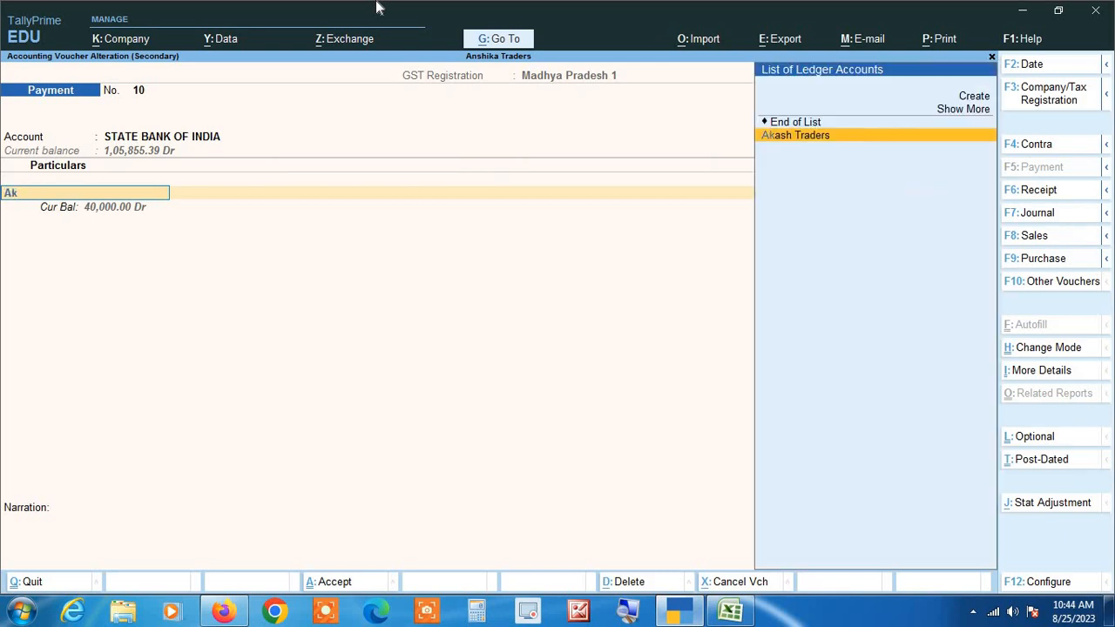
pyautogui.press('Return')
pyautogui.press('Return')
pyautogui.press('Return')
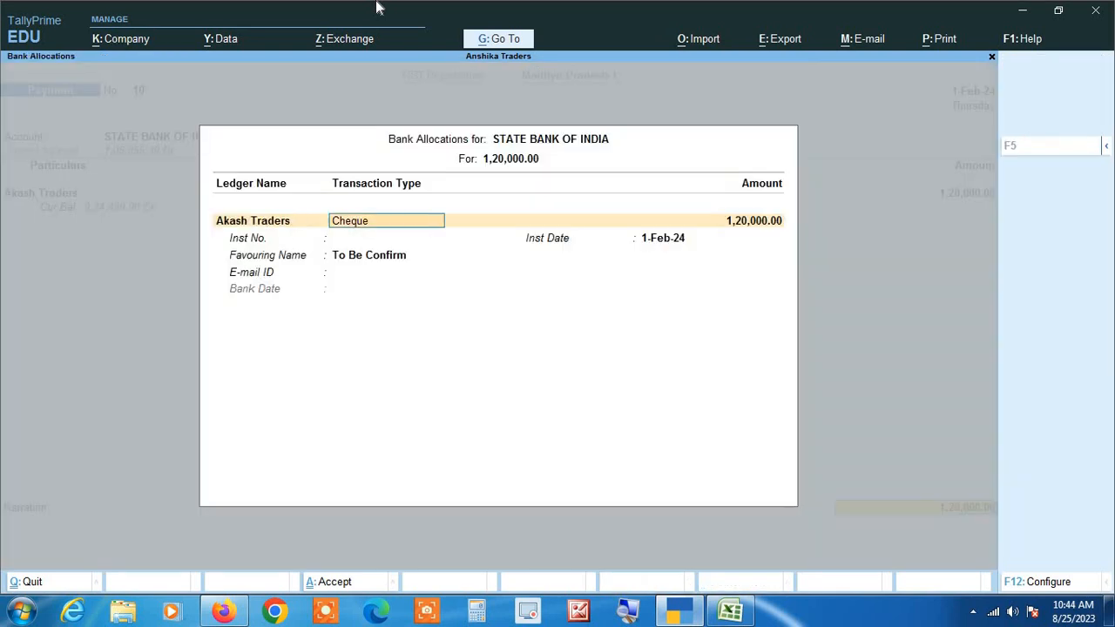
# Keep the existing Cheque bank allocation for Akash Traders and save the altered payment voucher.
pyautogui.press('Return')
pyautogui.press('Return')
pyautogui.press('Return')
pyautogui.press('Return')
pyautogui.press('Return')
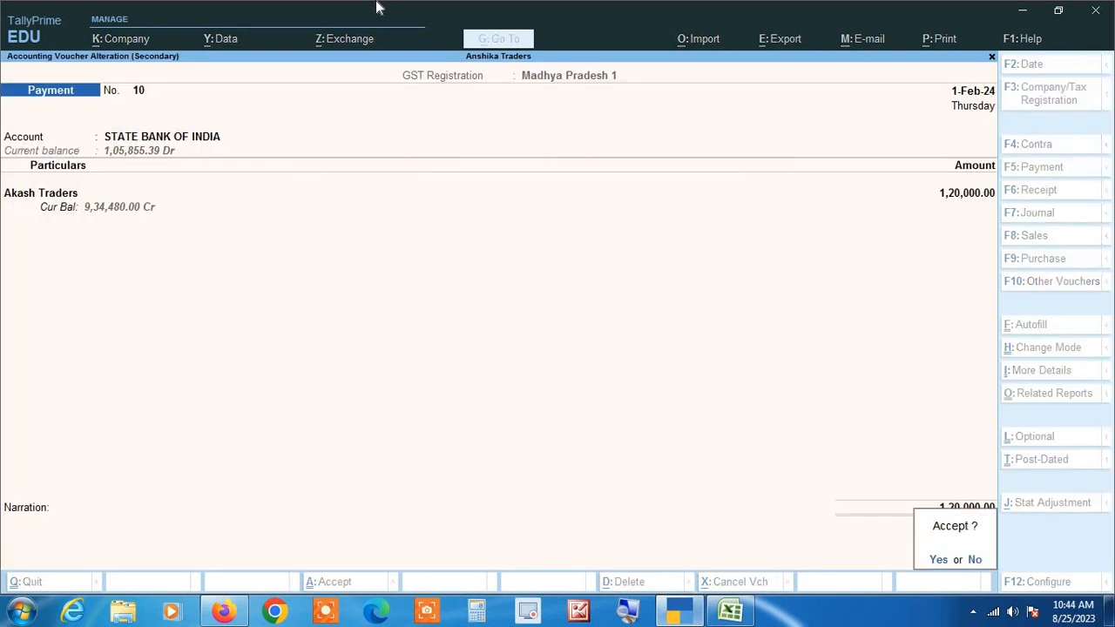
pyautogui.press('Return')
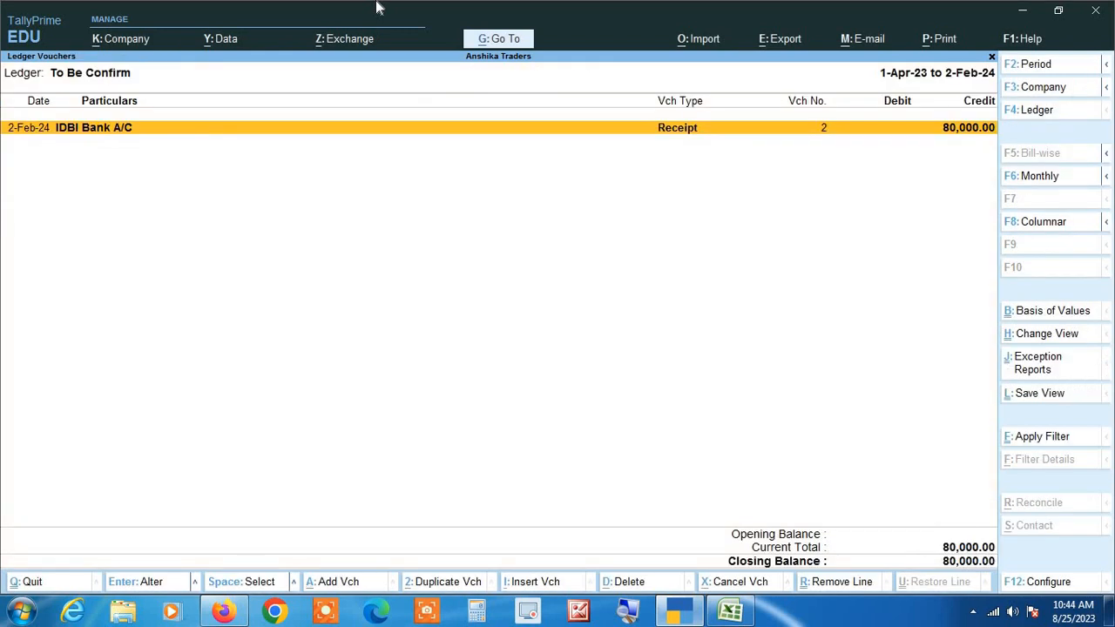
# Open the IDBI Bank A/C receipt voucher from the ledger report and replace To Be Confirm with Raghav Traders, keeping the amount.
pyautogui.press('Return')
pyautogui.press('Return')
pyautogui.press('Return')
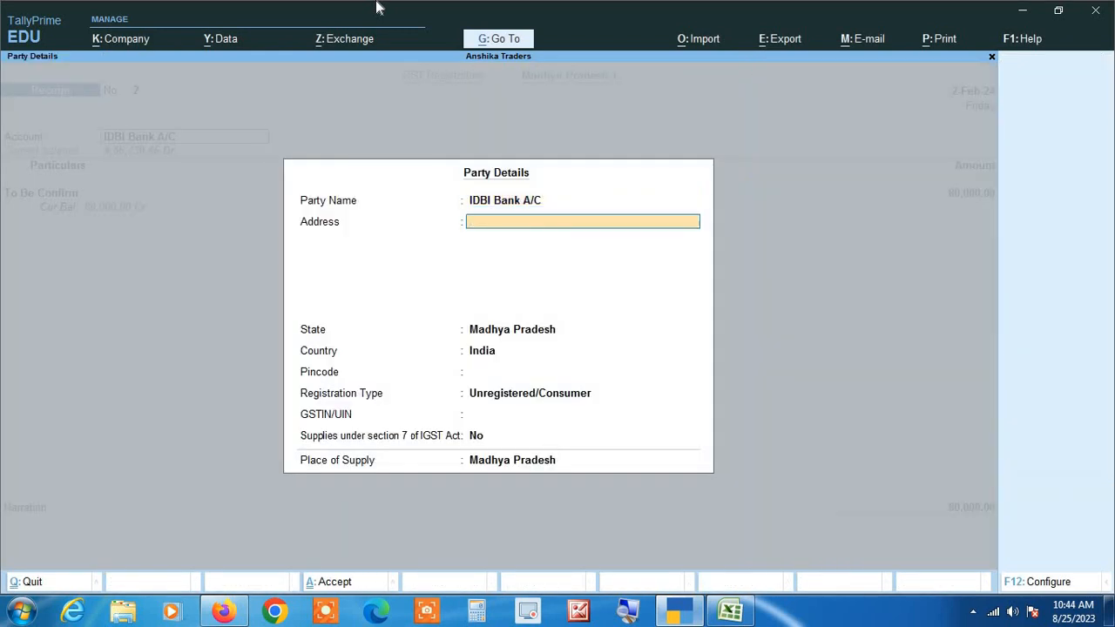
pyautogui.hotkey('ctrl', 'a')
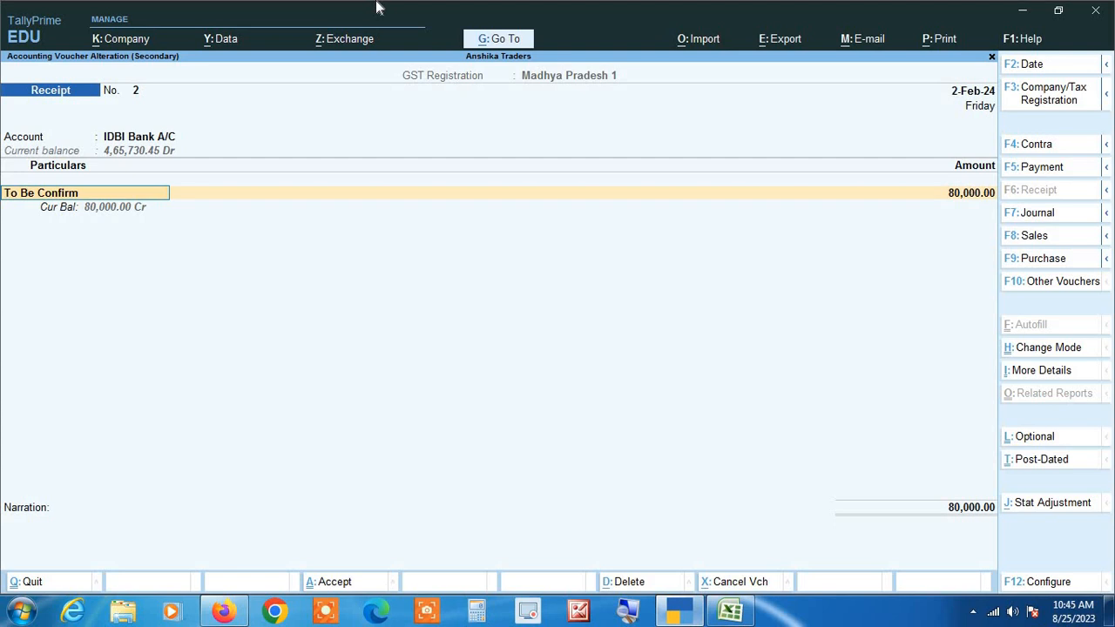
pyautogui.write('Ragh')
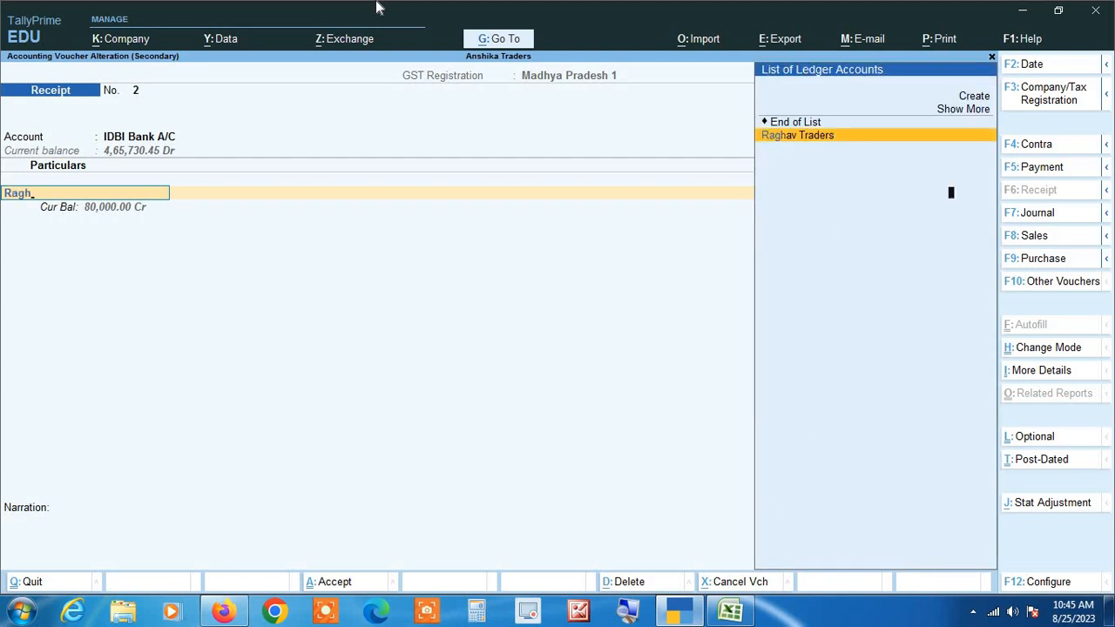
pyautogui.press('Return')
pyautogui.press('Return')
pyautogui.press('Return')
# Keep the existing Cheque/DD bank allocation for Raghav Traders and save the altered receipt voucher.
pyautogui.press('Return')
pyautogui.press('Return')
pyautogui.press('Return')
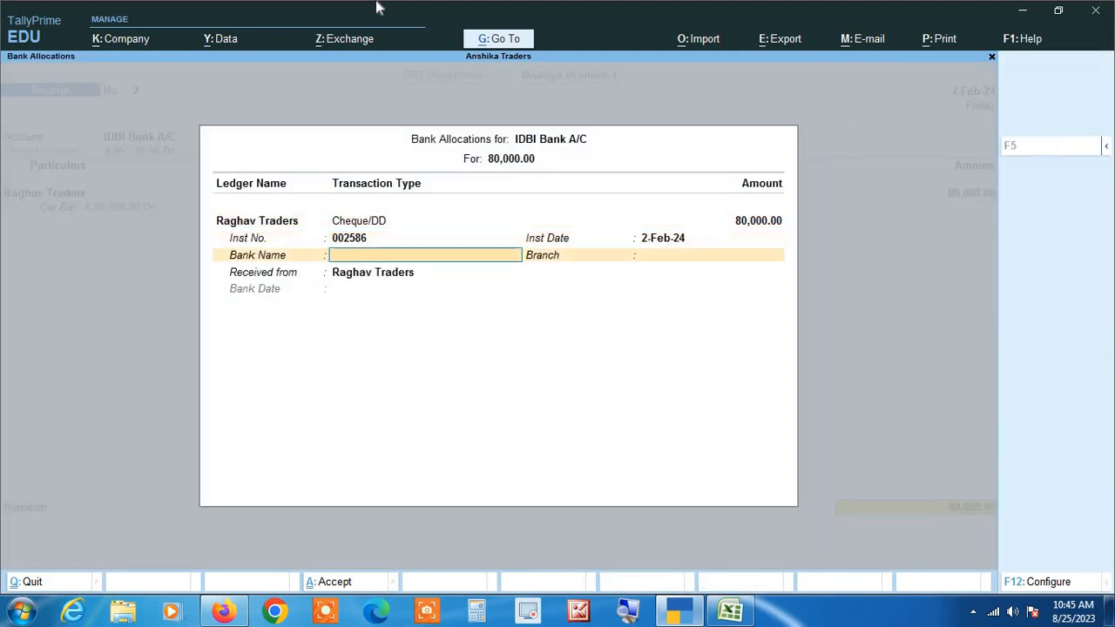
pyautogui.press('Return')
pyautogui.press('Return')
pyautogui.press('Return')
pyautogui.press('Return')
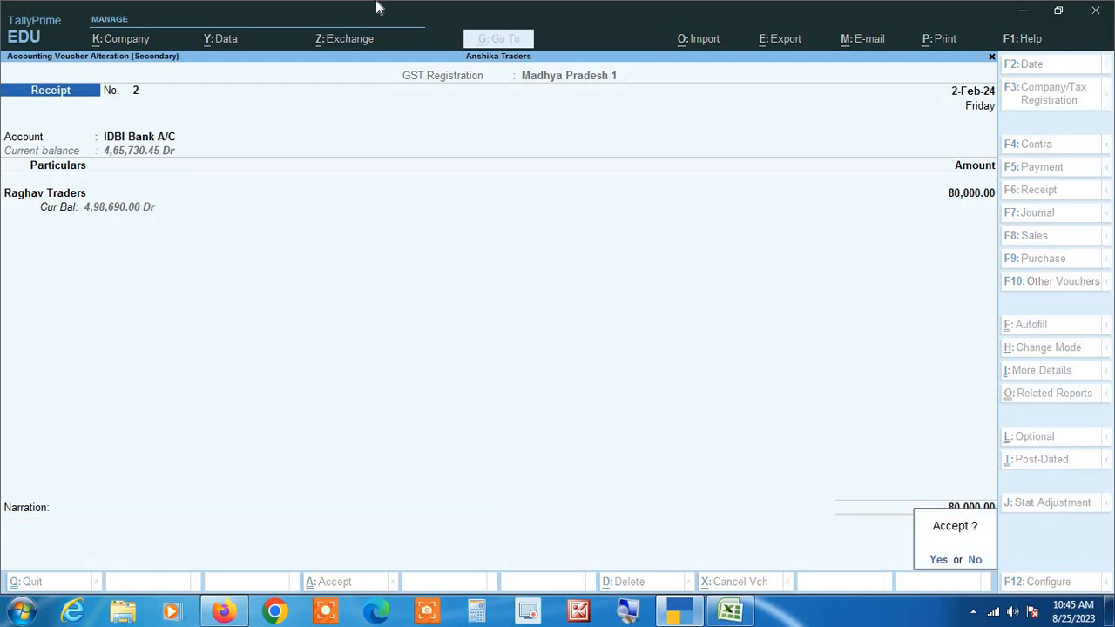
pyautogui.press('Return')
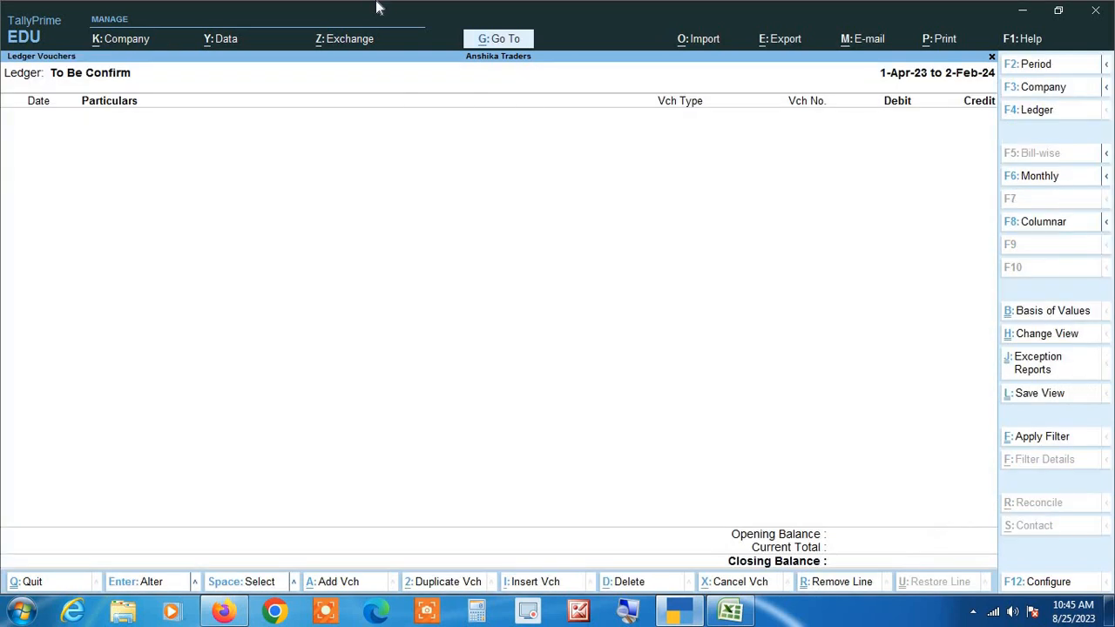